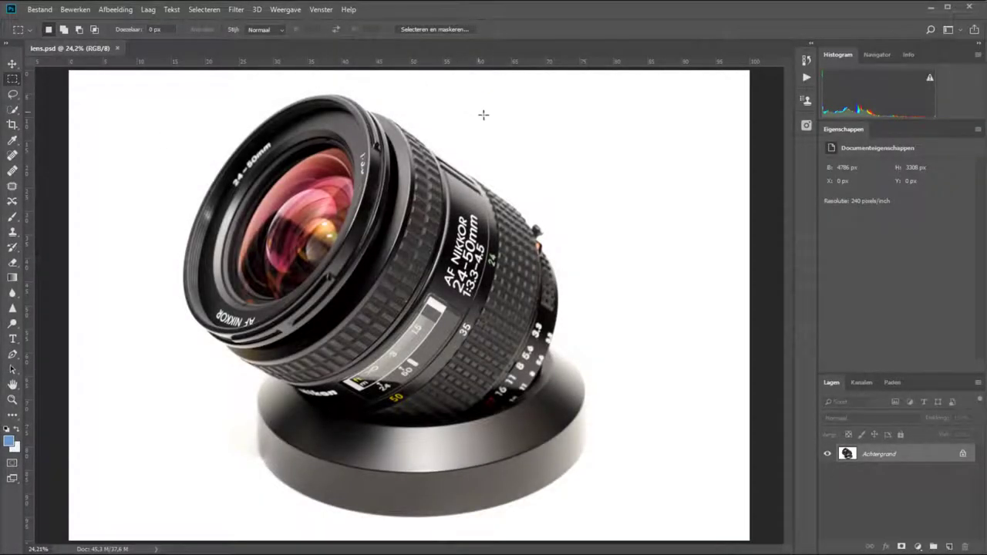
Try a rectangular selection, then circle the zoomed-in front lens glass with the Elliptical Marquee
{"action": "left_click_drag", "start_coordinate": [541, 99], "coordinate": [684, 228]}
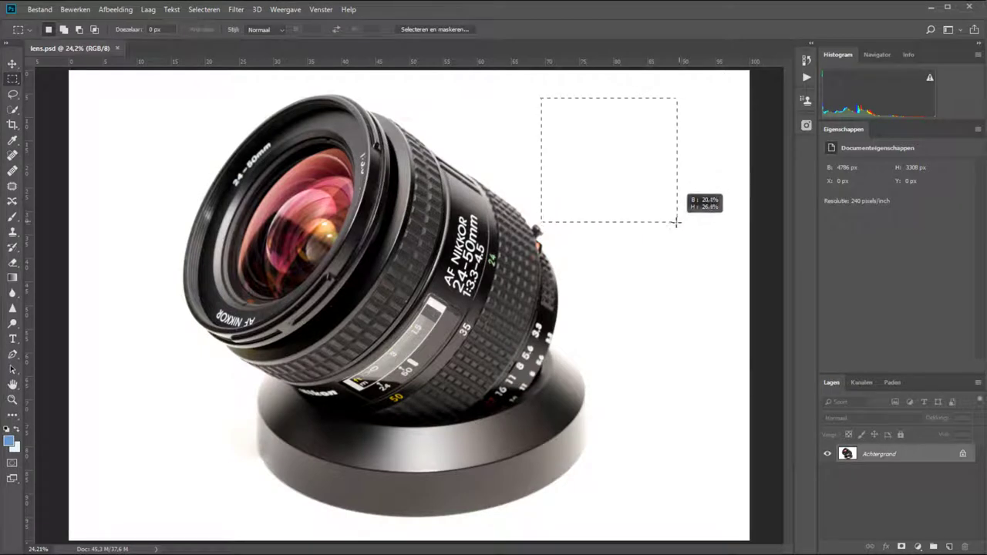
{"action": "mouse_move", "coordinate": [684, 229]}
{"action": "left_mouse_down"}
{"action": "mouse_move", "coordinate": [652, 191]}
{"action": "mouse_move", "coordinate": [689, 449]}
{"action": "mouse_move", "coordinate": [720, 484]}
{"action": "left_mouse_up"}
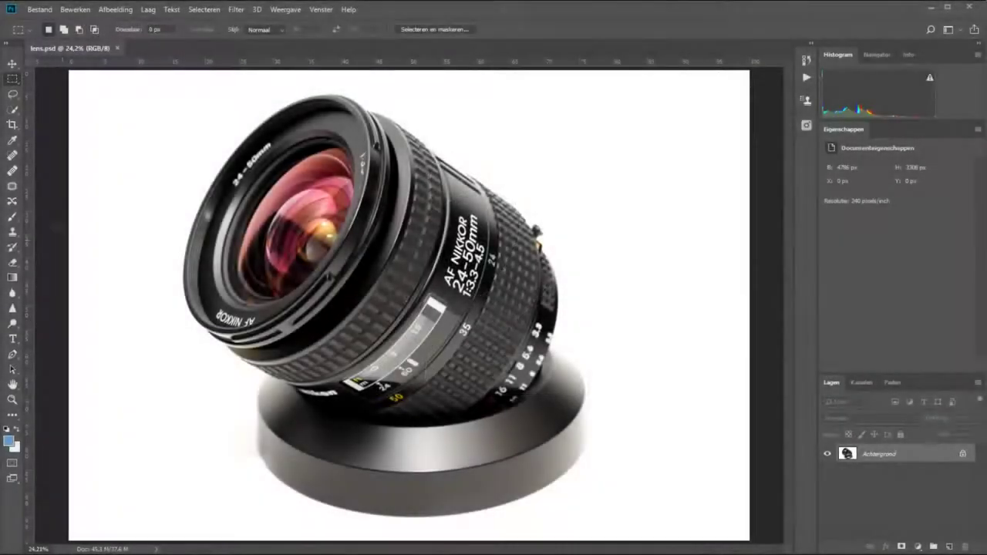
{"action": "right_click", "coordinate": [11, 80]}
{"action": "left_click", "coordinate": [77, 91]}
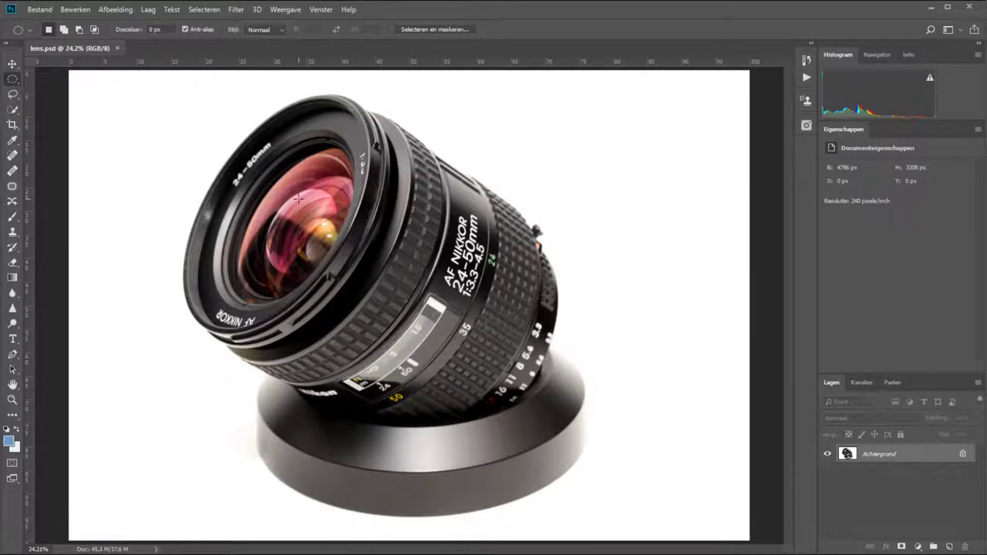
{"action": "scroll", "coordinate": [298, 199], "scroll_direction": "up", "scroll_amount": 2}
{"action": "scroll", "coordinate": [298, 199], "scroll_direction": "up", "scroll_amount": 2}
{"action": "scroll", "coordinate": [298, 198], "scroll_direction": "up", "scroll_amount": 1}
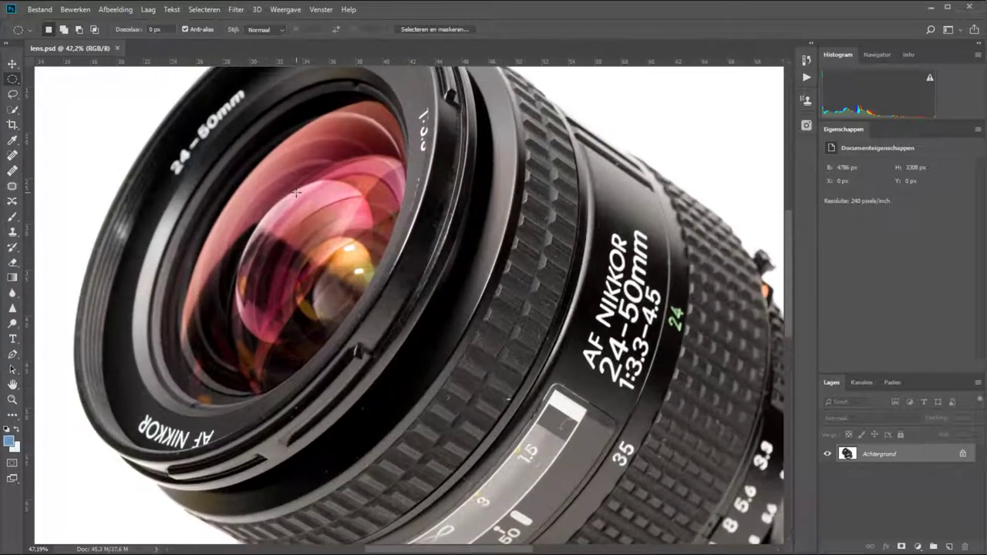
{"action": "left_click_drag", "start_coordinate": [312, 209], "coordinate": [320, 118]}
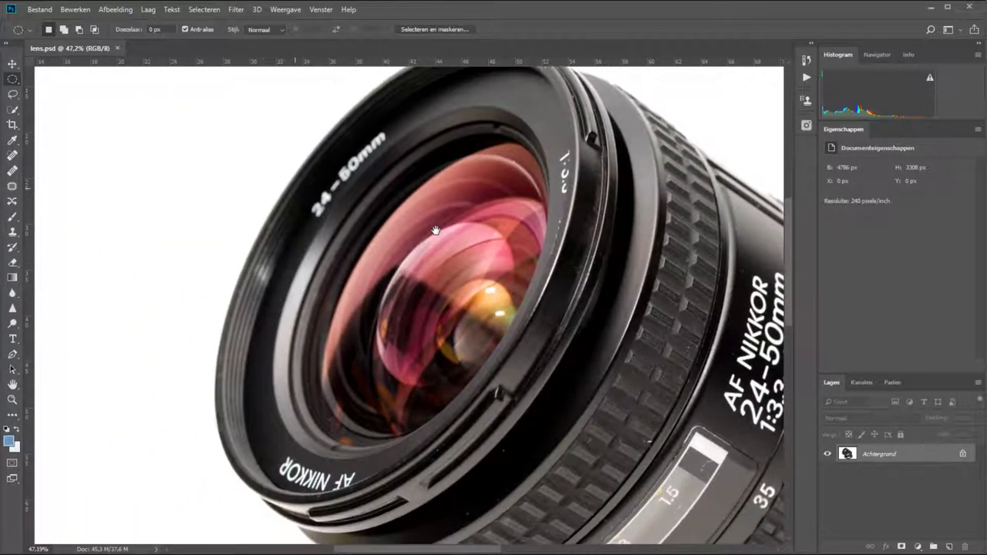
{"action": "left_click_drag", "start_coordinate": [319, 174], "coordinate": [526, 446]}
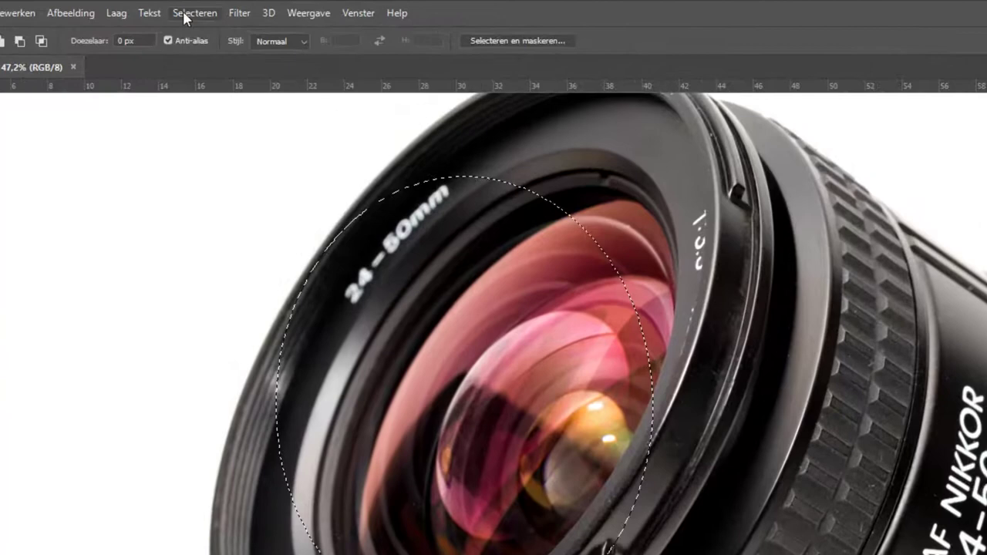
Skew the circular selection via Transformatie selectie so it matches the tilted lens opening
{"action": "left_click", "coordinate": [187, 13]}
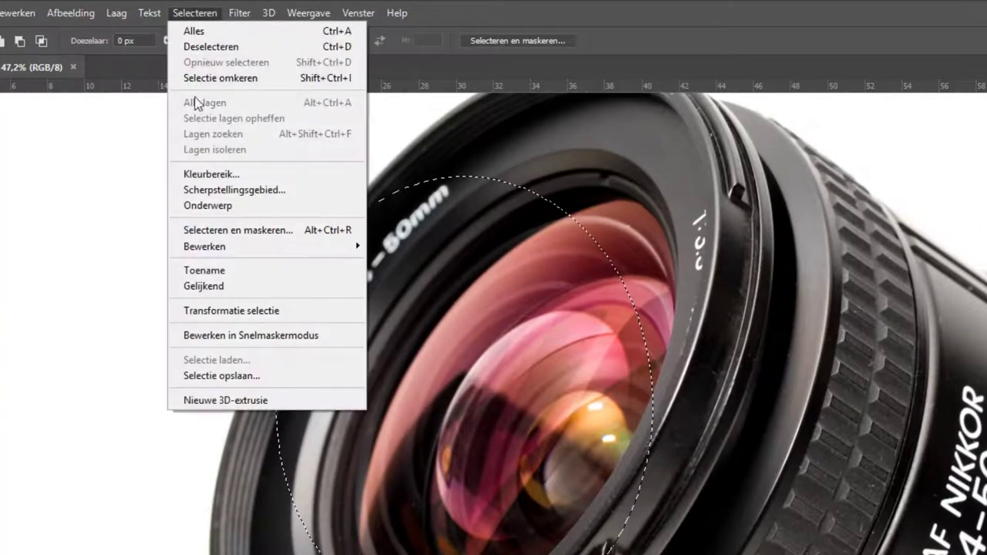
{"action": "left_click", "coordinate": [224, 312]}
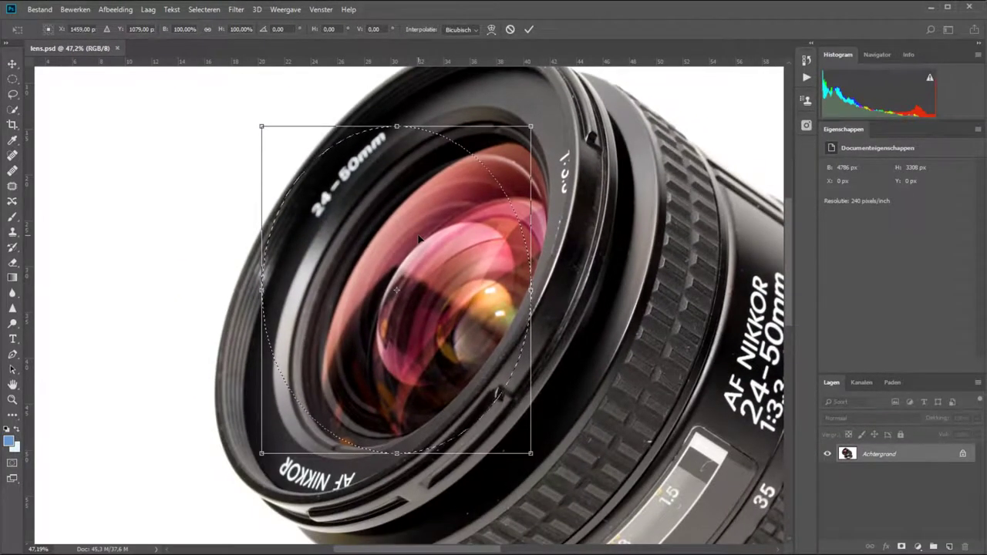
{"action": "right_click", "coordinate": [418, 128]}
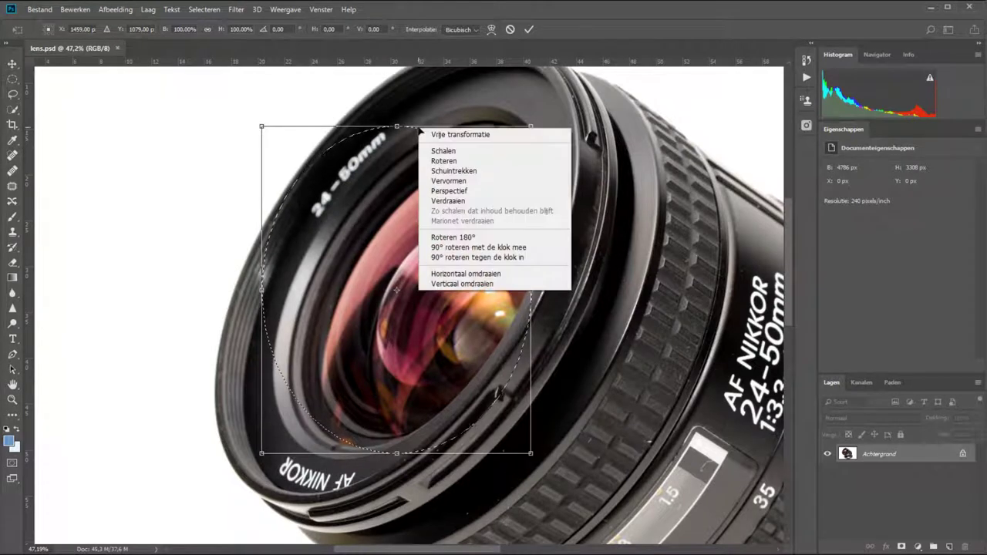
{"action": "left_click", "coordinate": [464, 172]}
{"action": "left_click_drag", "start_coordinate": [396, 126], "coordinate": [471, 128]}
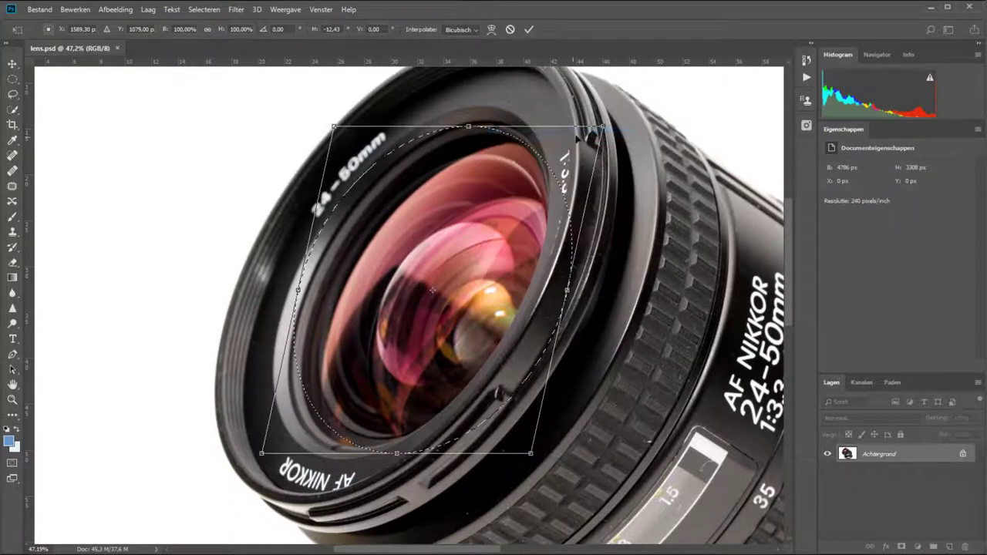
{"action": "left_click_drag", "start_coordinate": [567, 291], "coordinate": [540, 290]}
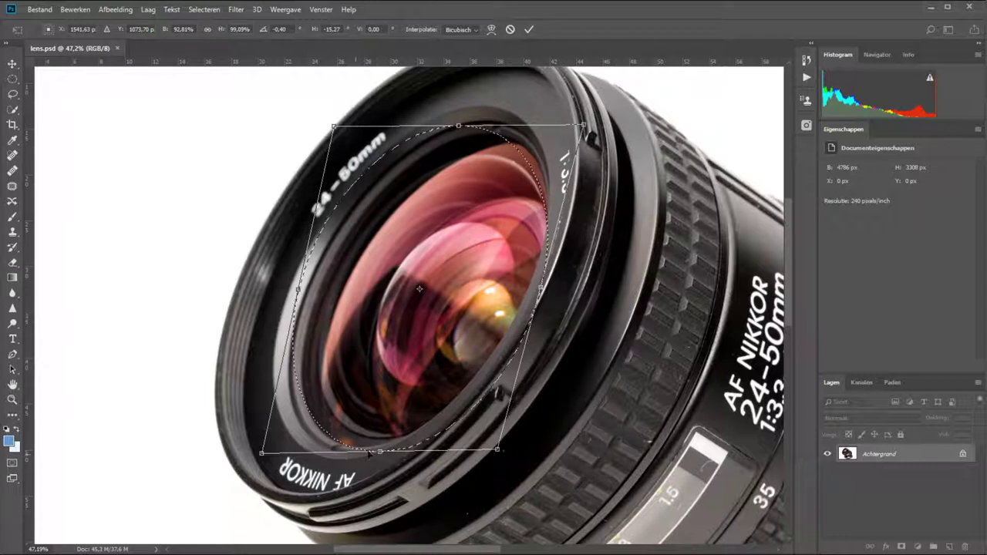
{"action": "left_click_drag", "start_coordinate": [370, 455], "coordinate": [340, 454]}
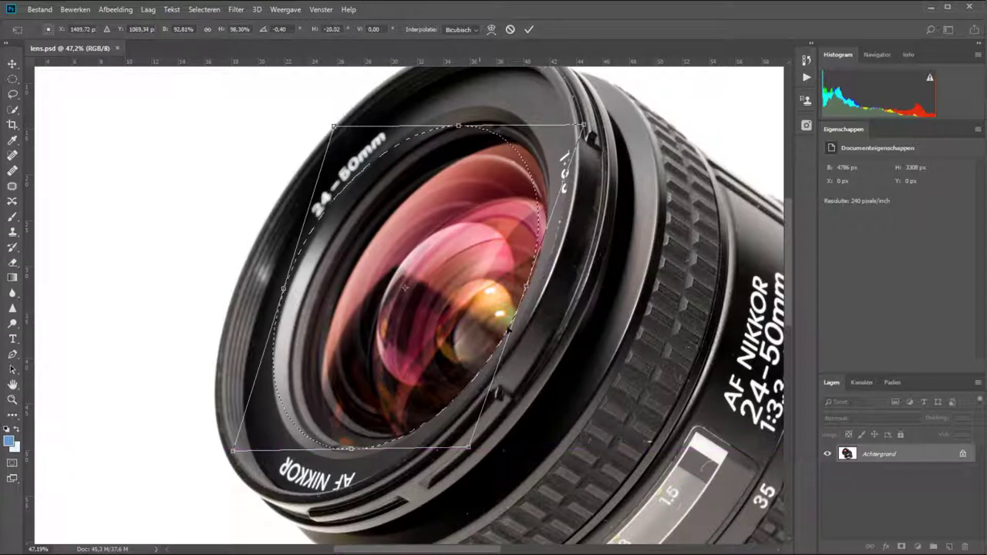
{"action": "left_click_drag", "start_coordinate": [580, 124], "coordinate": [596, 124]}
{"action": "left_click_drag", "start_coordinate": [294, 288], "coordinate": [304, 288]}
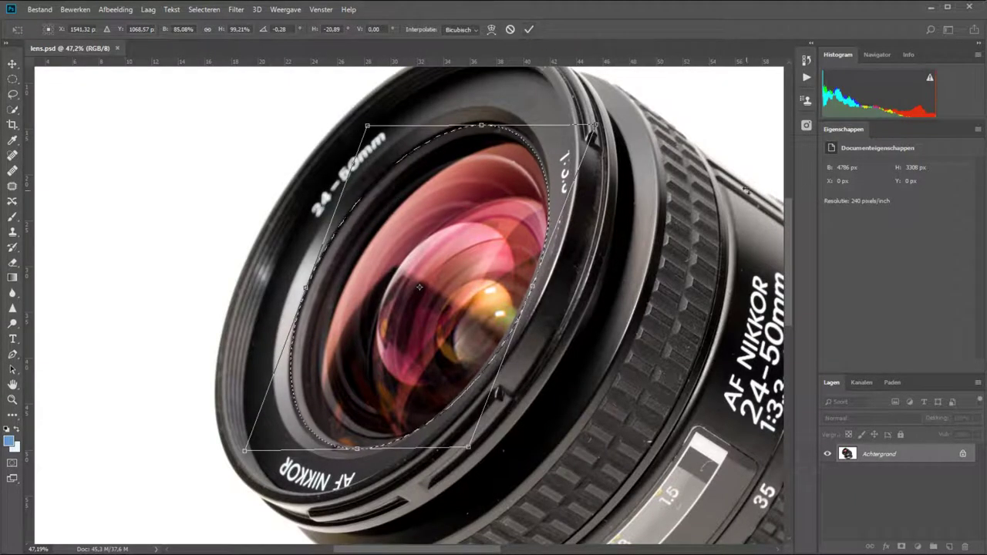
{"action": "left_click", "coordinate": [528, 29]}
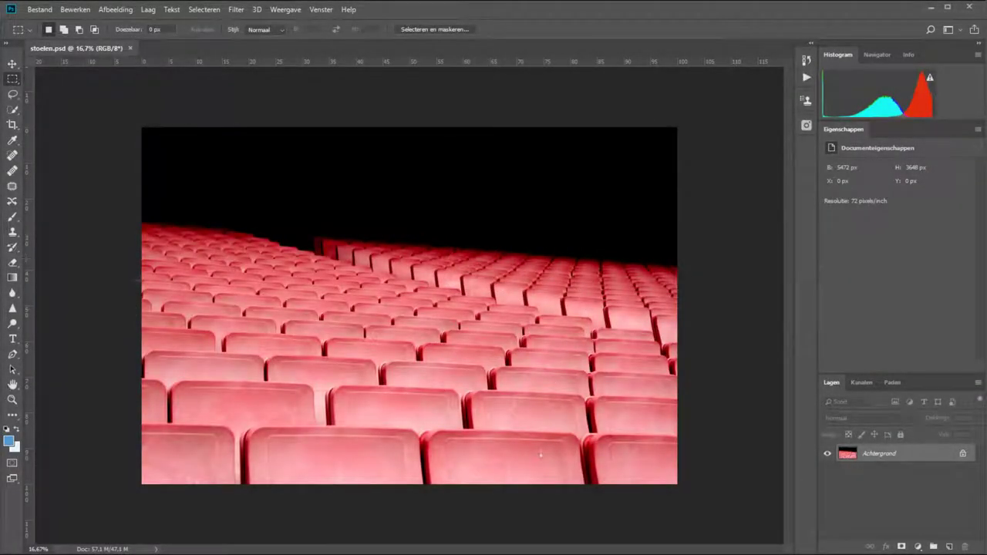
Quick-select middle-row seats, then paint a diagonal band of seats in Quick Mask and toggle Q to check
{"action": "left_click", "coordinate": [12, 110]}
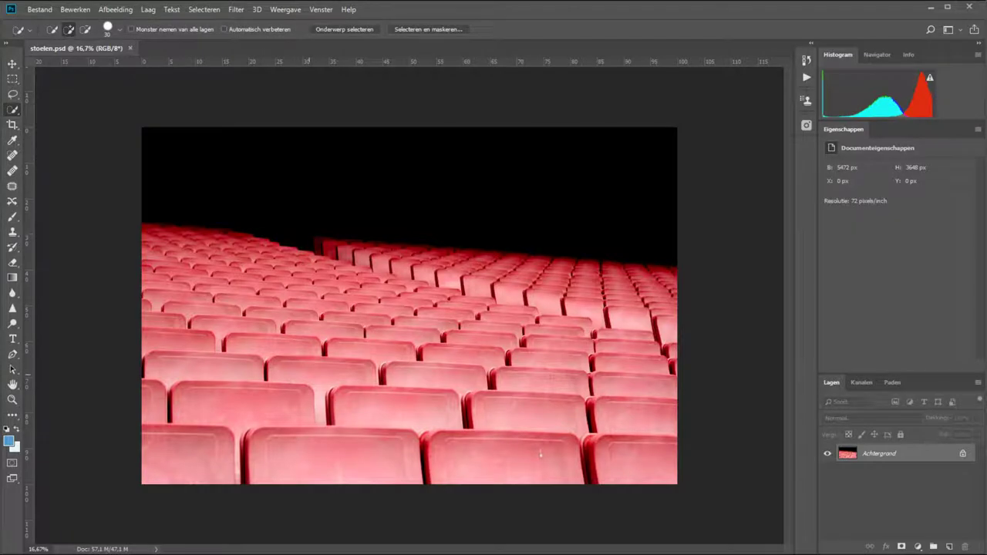
{"action": "left_click_drag", "start_coordinate": [347, 361], "coordinate": [247, 345]}
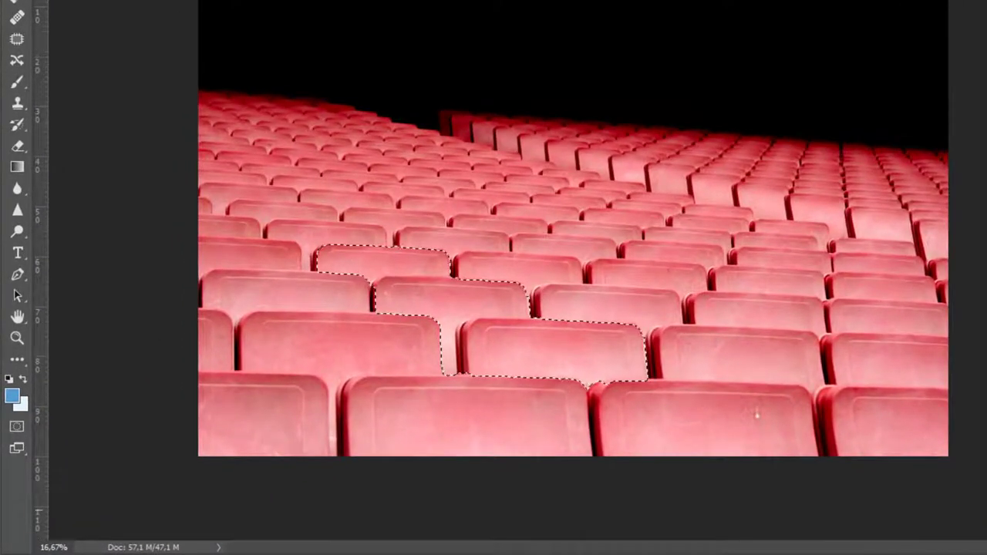
{"action": "left_click", "coordinate": [17, 429]}
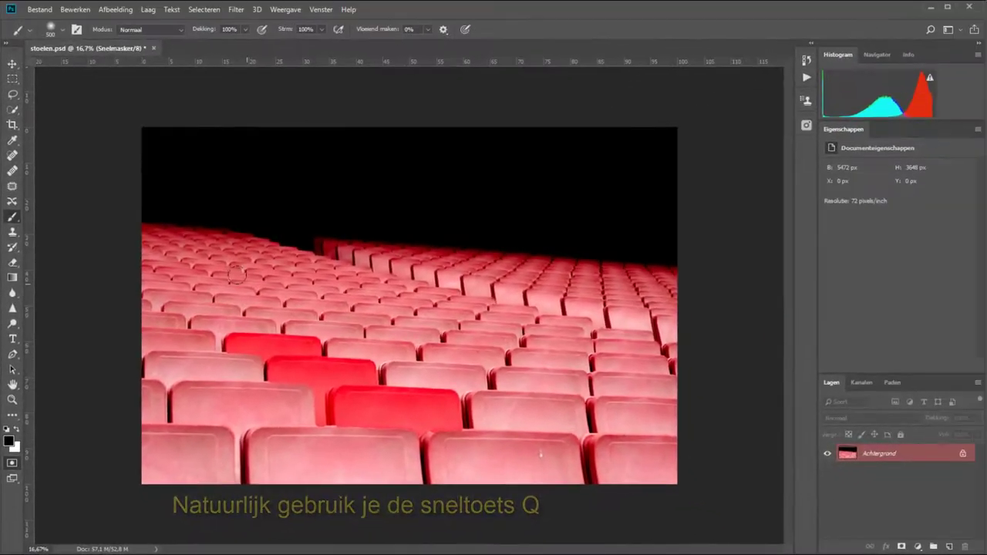
{"action": "left_click_drag", "start_coordinate": [231, 285], "coordinate": [543, 355]}
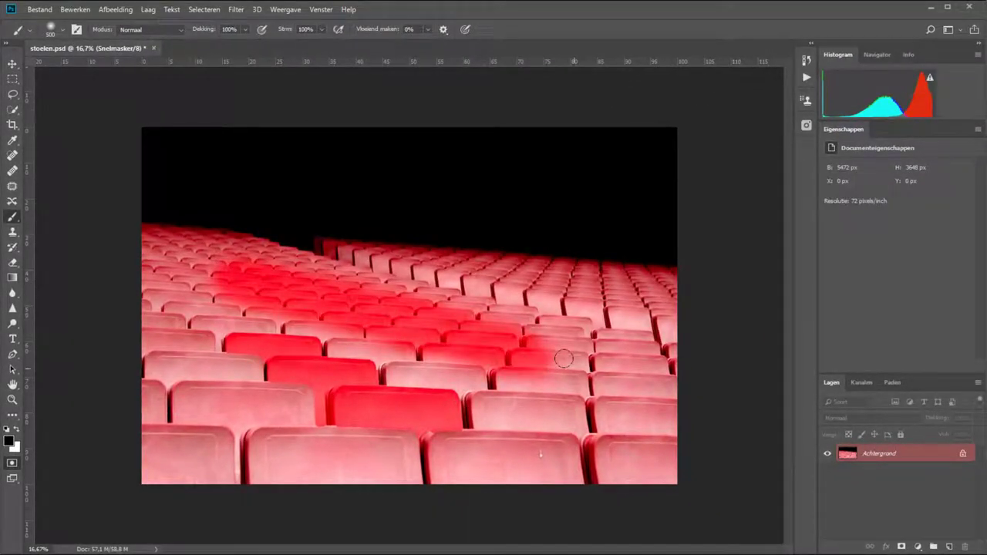
{"action": "key", "text": "q"}
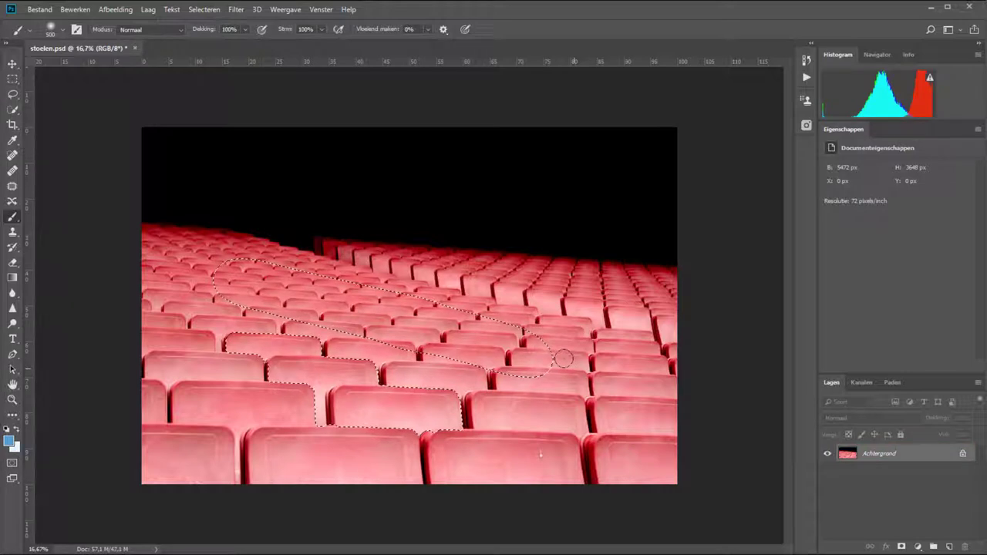
{"action": "key", "text": "q"}
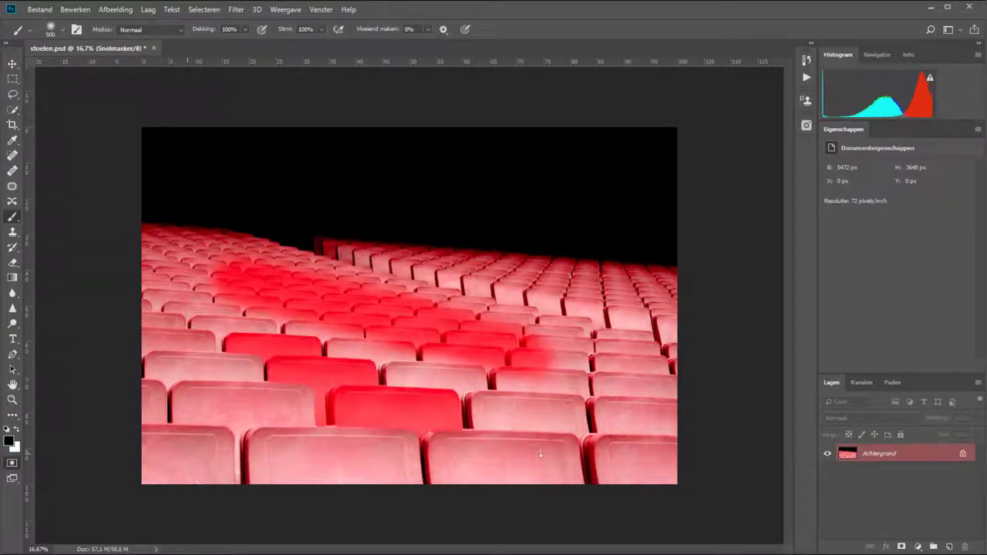
Change the Quick Mask overlay colour from red to blue-purple and redisplay the mask
{"action": "double_click", "coordinate": [11, 467]}
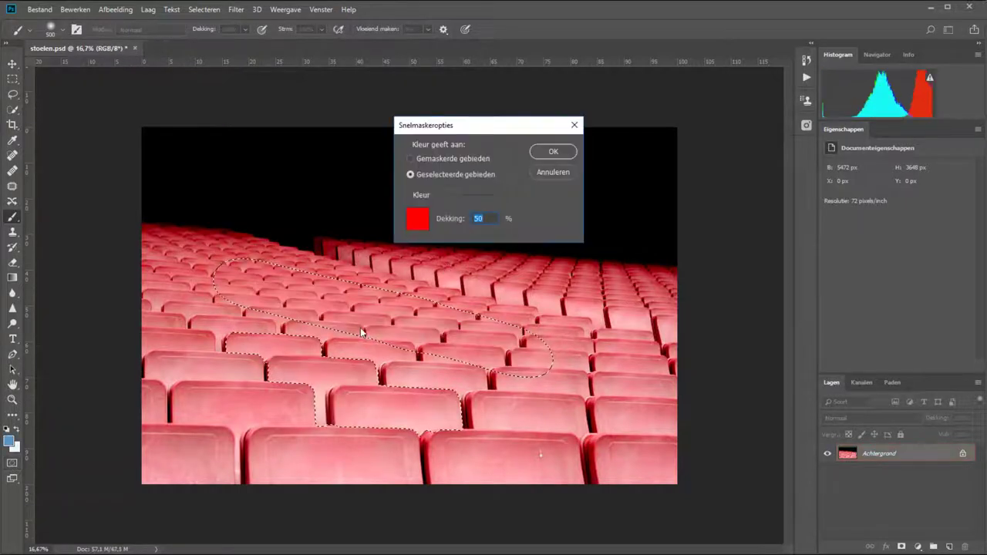
{"action": "left_click", "coordinate": [417, 219]}
{"action": "left_click", "coordinate": [669, 177]}
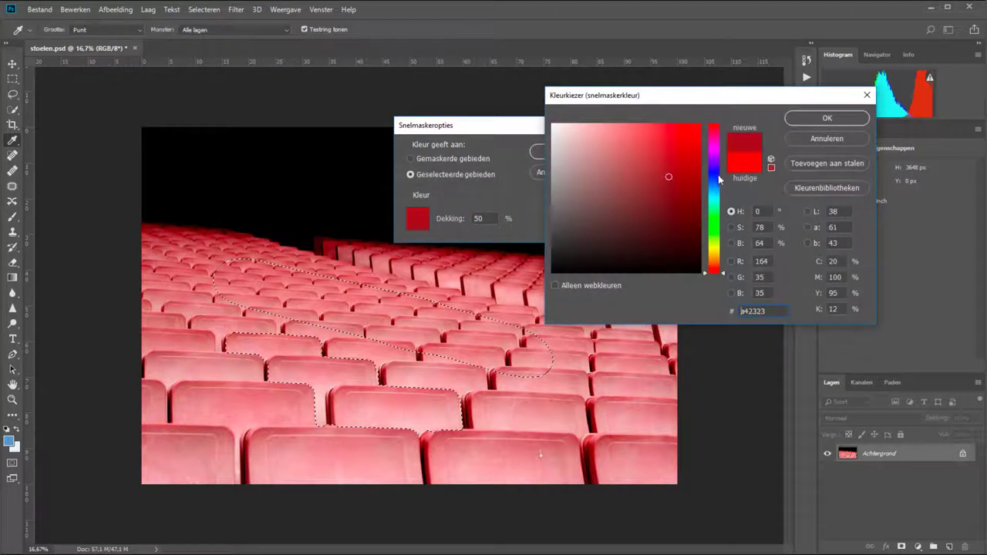
{"action": "left_click", "coordinate": [717, 173]}
{"action": "left_click", "coordinate": [827, 118]}
{"action": "left_click", "coordinate": [551, 150]}
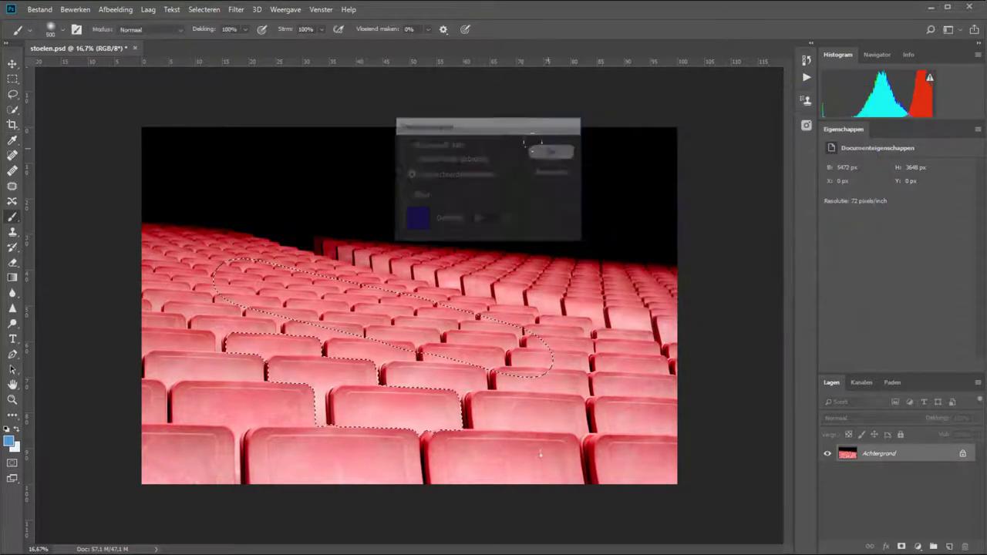
{"action": "key", "text": "q"}
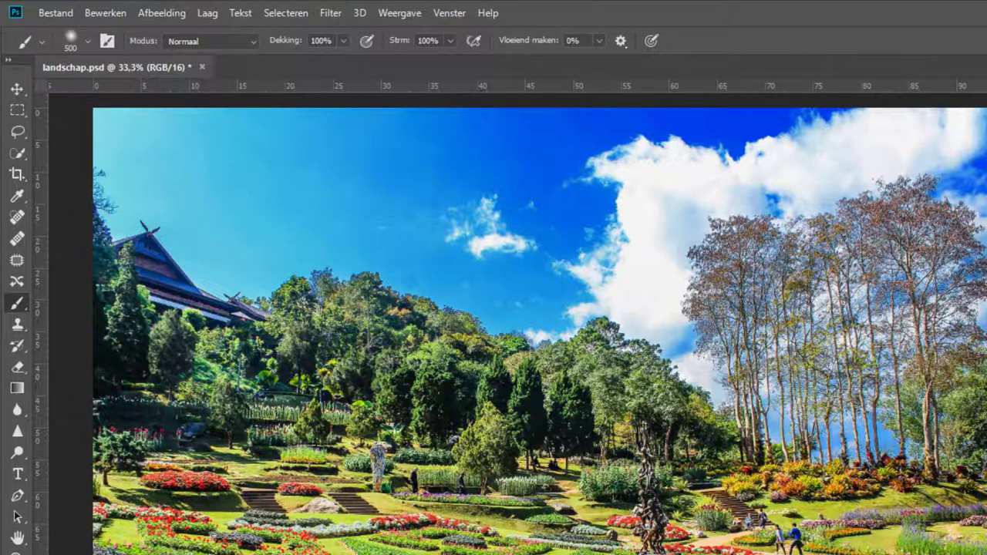
Zoom the landscape to 50%, then fit the whole photo in the window
{"action": "key", "text": "z"}
{"action": "left_click", "coordinate": [601, 396]}
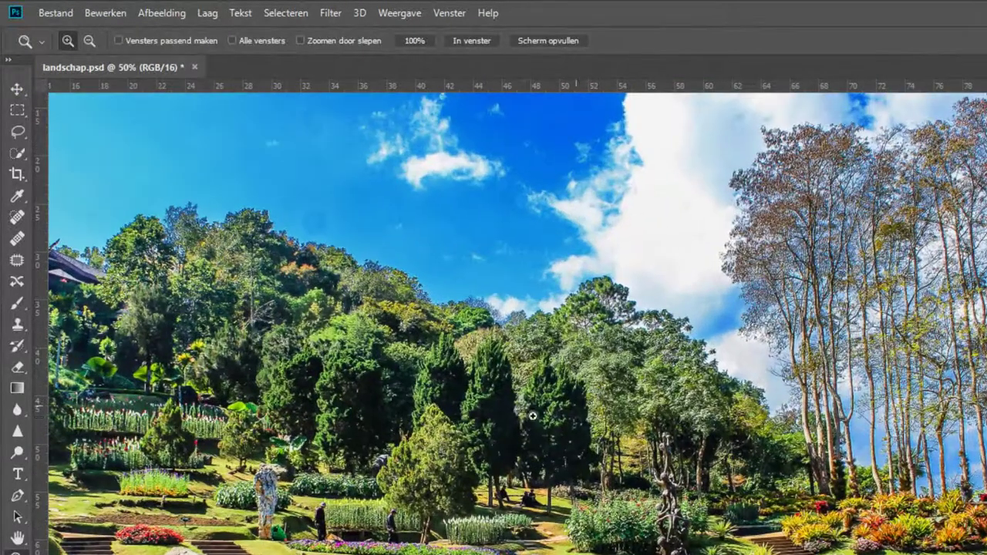
{"action": "left_click", "coordinate": [472, 40]}
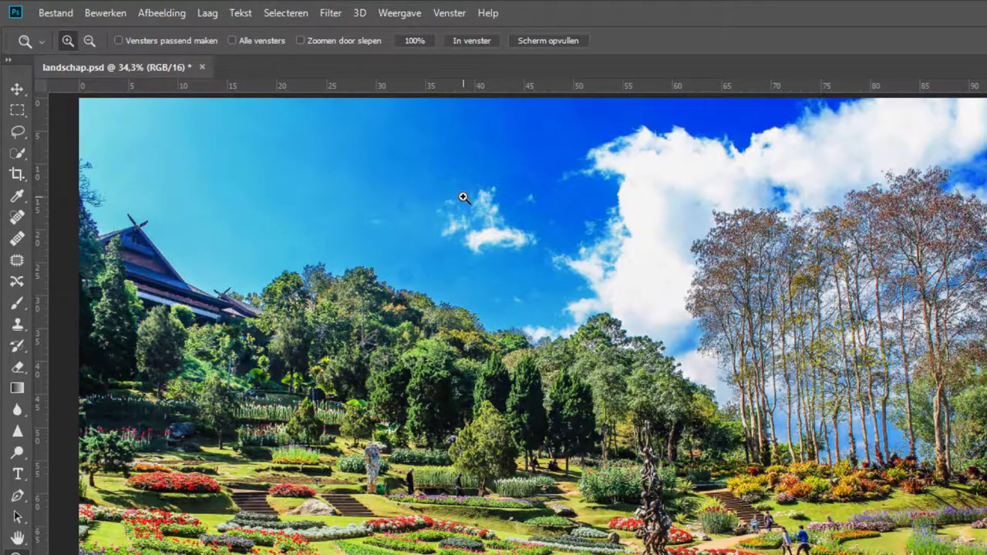
Convert landschap.psd to 8 bits per channel via Afbeelding > Modus
{"action": "left_click", "coordinate": [175, 20]}
{"action": "mouse_move", "coordinate": [229, 31]}
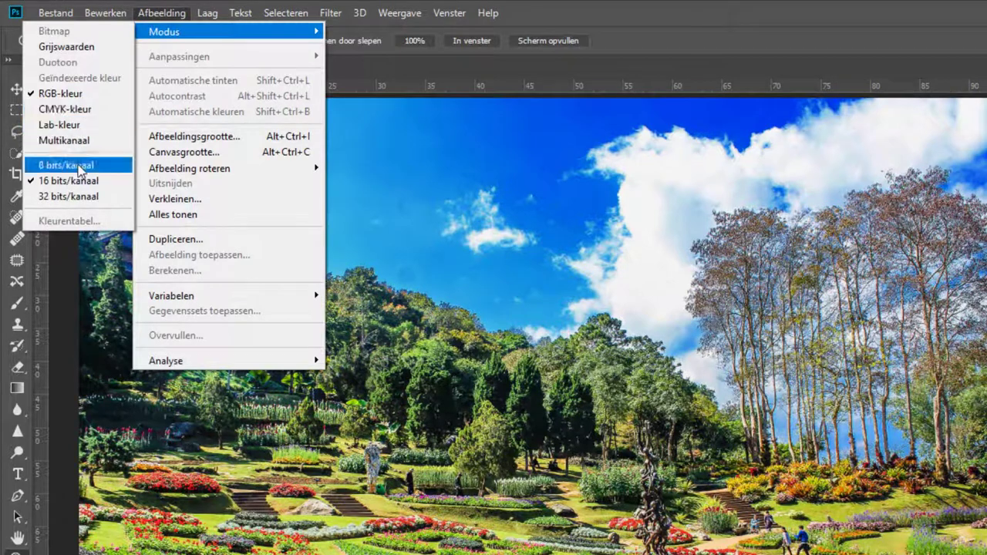
{"action": "left_click", "coordinate": [79, 167]}
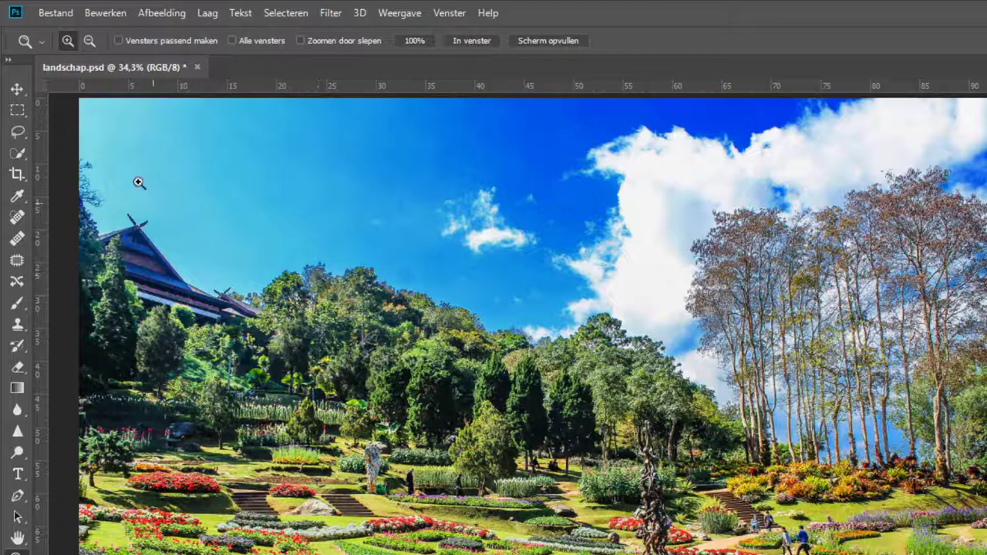
Save the 8-bit landschap.psd with Bestand > Opslaan
{"action": "left_click", "coordinate": [54, 15]}
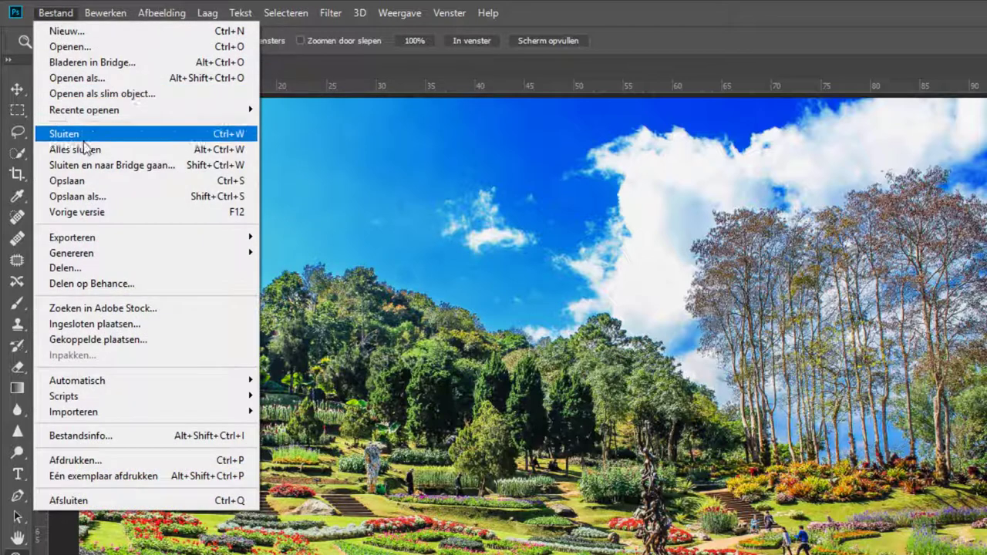
{"action": "left_click", "coordinate": [92, 183]}
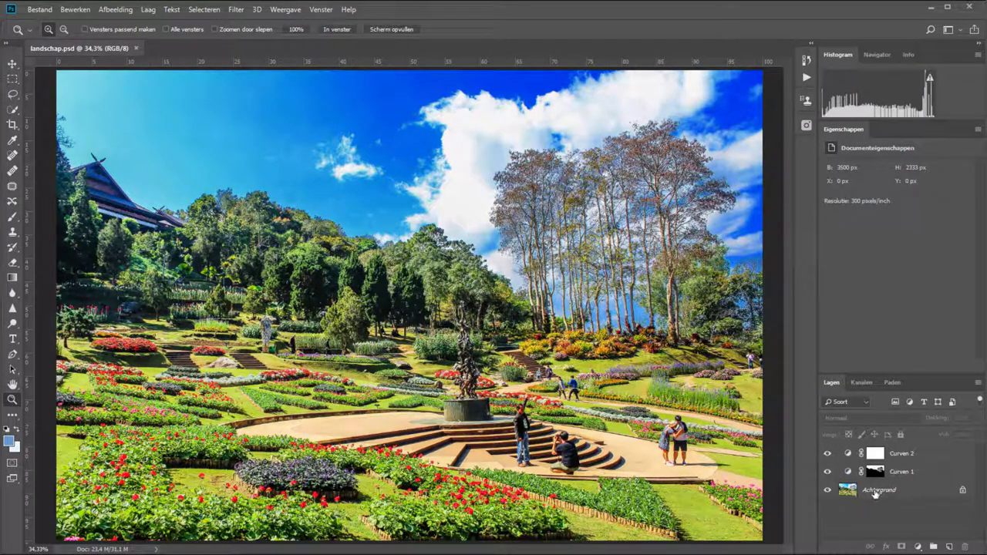
Select Achtergrond, then the Curven 2 layer to show its Curves settings
{"action": "left_click", "coordinate": [876, 492]}
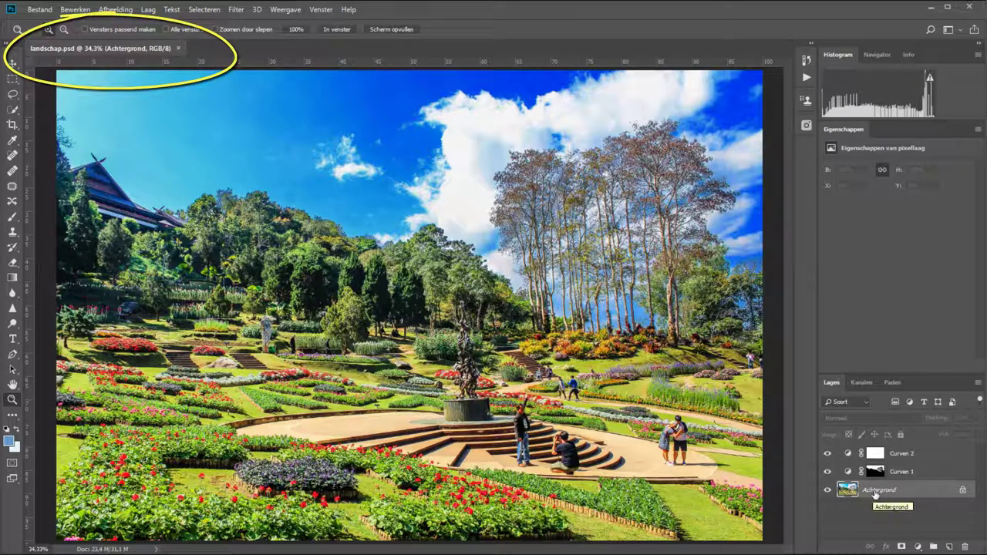
{"action": "left_click", "coordinate": [899, 456]}
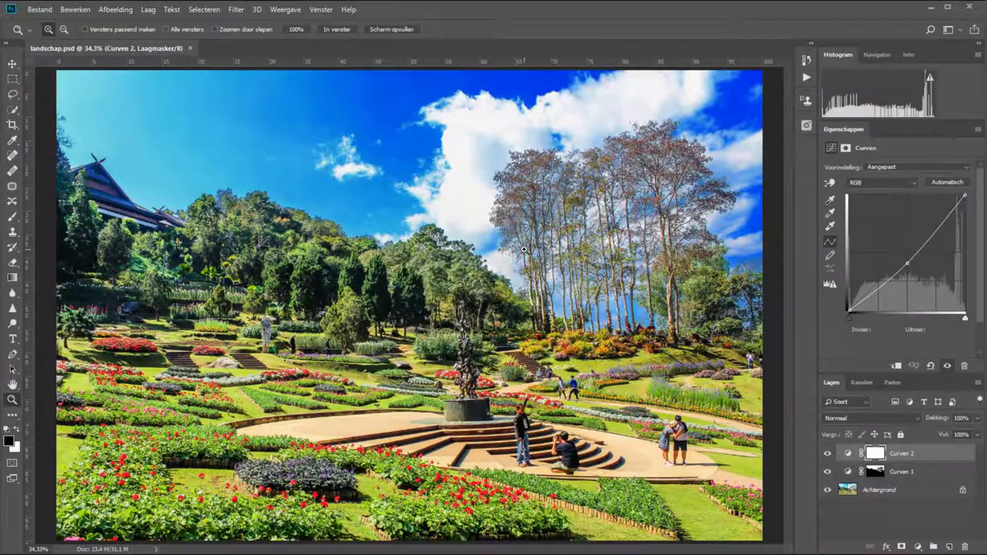
Dock Paden and Kanalen on the left, close Eigenschappen, and dock the toolbar on the right
{"action": "mouse_move", "coordinate": [11, 51]}
{"action": "left_mouse_down"}
{"action": "mouse_move", "coordinate": [200, 87]}
{"action": "mouse_move", "coordinate": [418, 80]}
{"action": "left_mouse_up"}
{"action": "left_click_drag", "start_coordinate": [893, 383], "coordinate": [77, 193]}
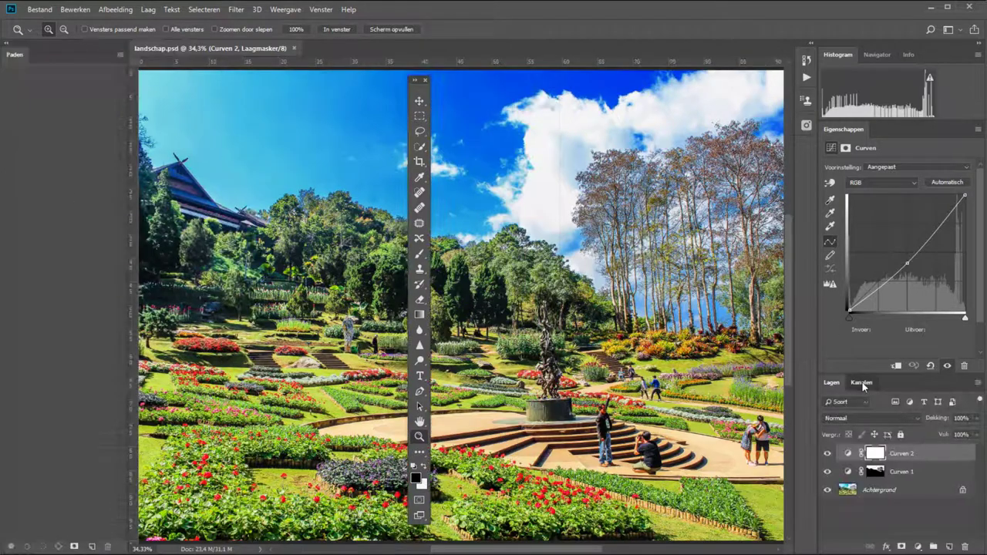
{"action": "left_click_drag", "start_coordinate": [863, 384], "coordinate": [46, 54]}
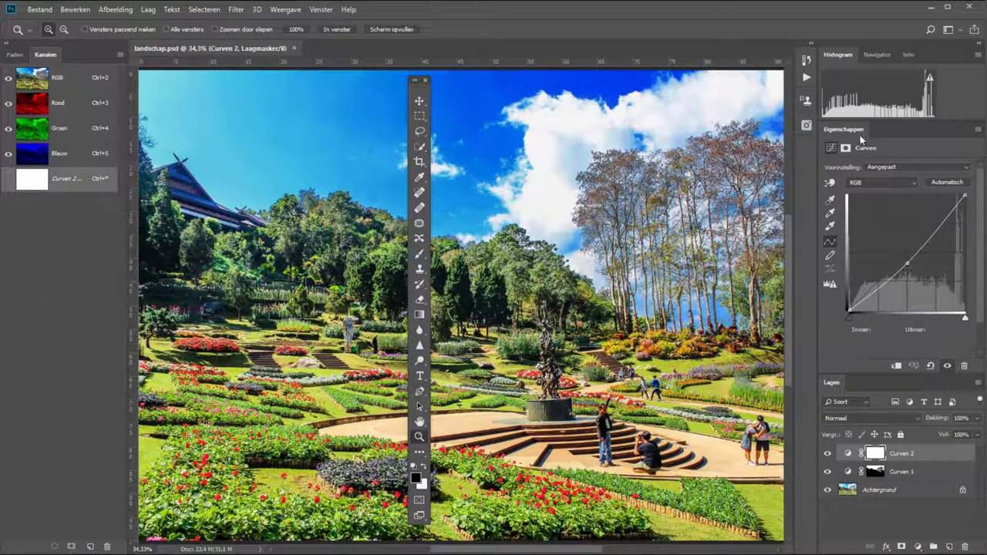
{"action": "left_click_drag", "start_coordinate": [862, 138], "coordinate": [568, 183]}
{"action": "left_click", "coordinate": [568, 173]}
{"action": "left_click_drag", "start_coordinate": [419, 79], "coordinate": [819, 93]}
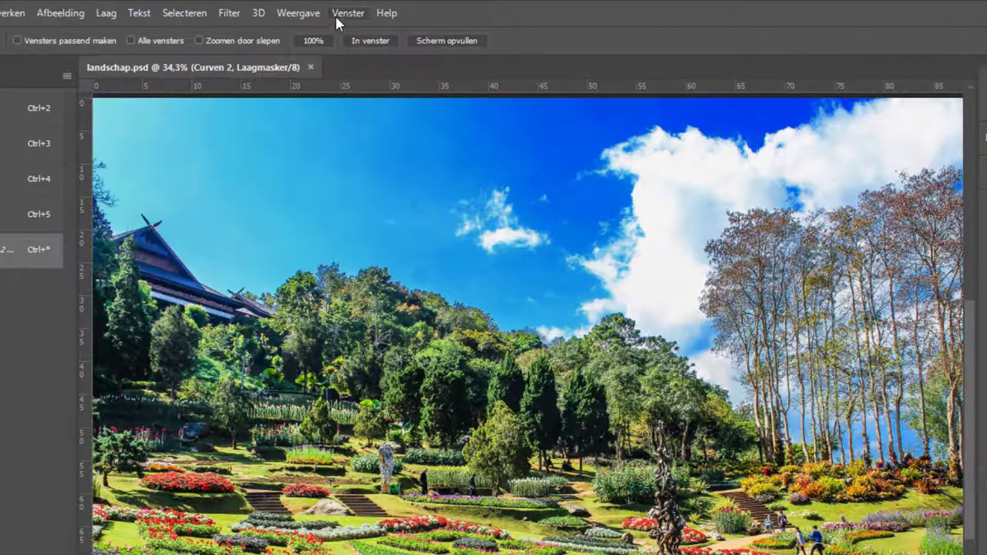
Save the current panel layout as a new workspace named 'Kanalen links'
{"action": "left_click", "coordinate": [336, 17]}
{"action": "mouse_move", "coordinate": [369, 47]}
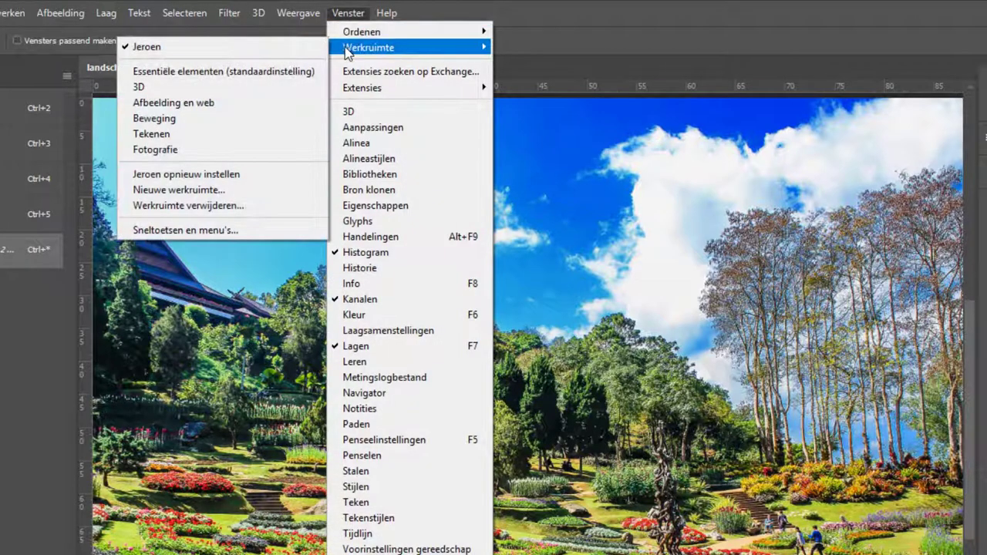
{"action": "left_click", "coordinate": [205, 192]}
{"action": "type", "text": "Ka"}
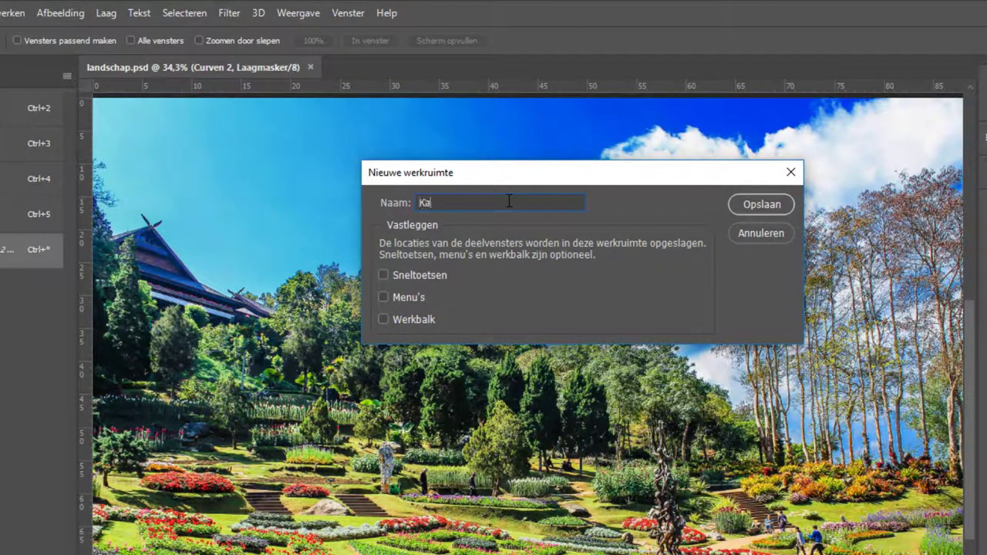
{"action": "type", "text": "nalen links"}
{"action": "key", "text": "Return"}
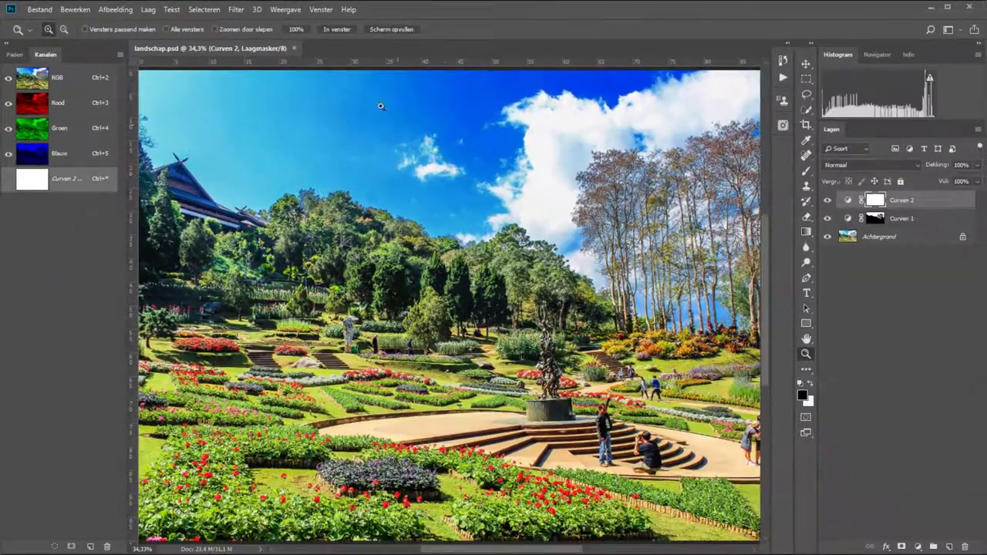
{"action": "left_click", "coordinate": [321, 9]}
{"action": "mouse_move", "coordinate": [336, 34]}
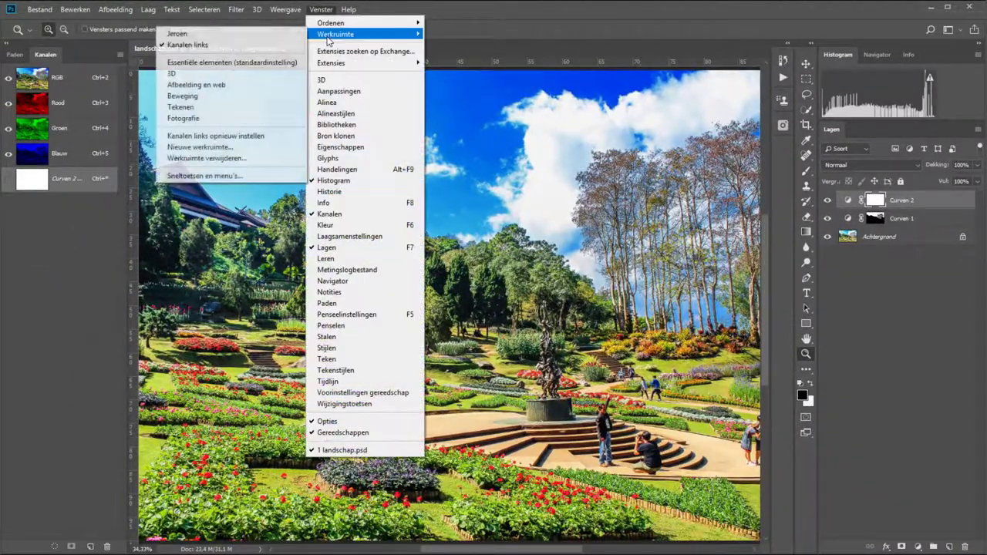
{"action": "left_click", "coordinate": [248, 44]}
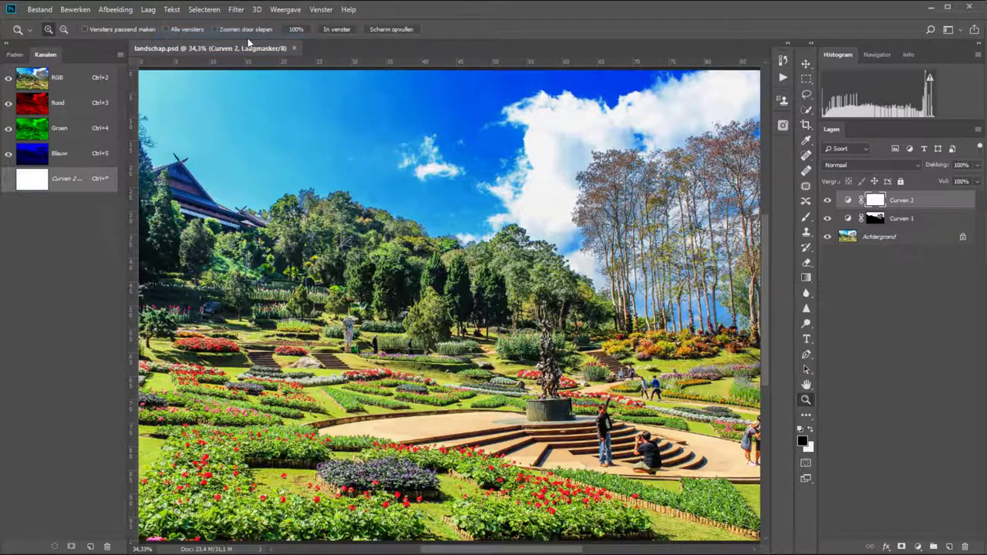
{"action": "left_click", "coordinate": [320, 9]}
{"action": "left_click", "coordinate": [319, 9]}
{"action": "left_click", "coordinate": [319, 9]}
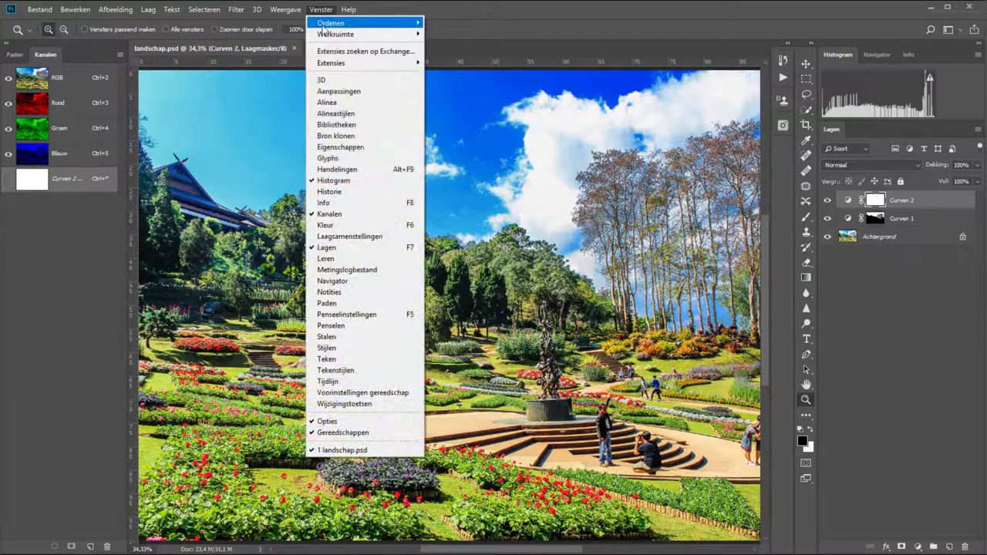
{"action": "left_click", "coordinate": [250, 145]}
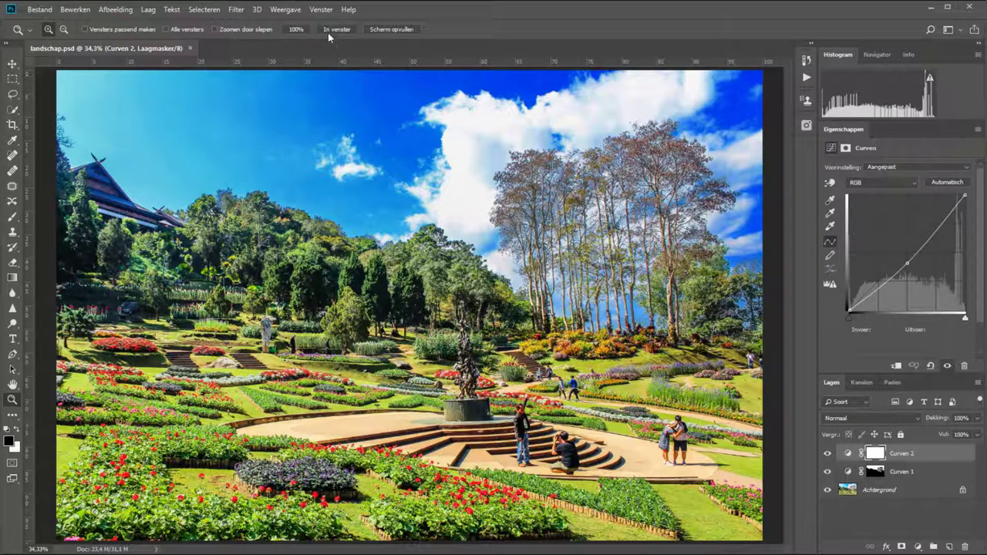
{"action": "left_click", "coordinate": [321, 10]}
{"action": "mouse_move", "coordinate": [336, 34]}
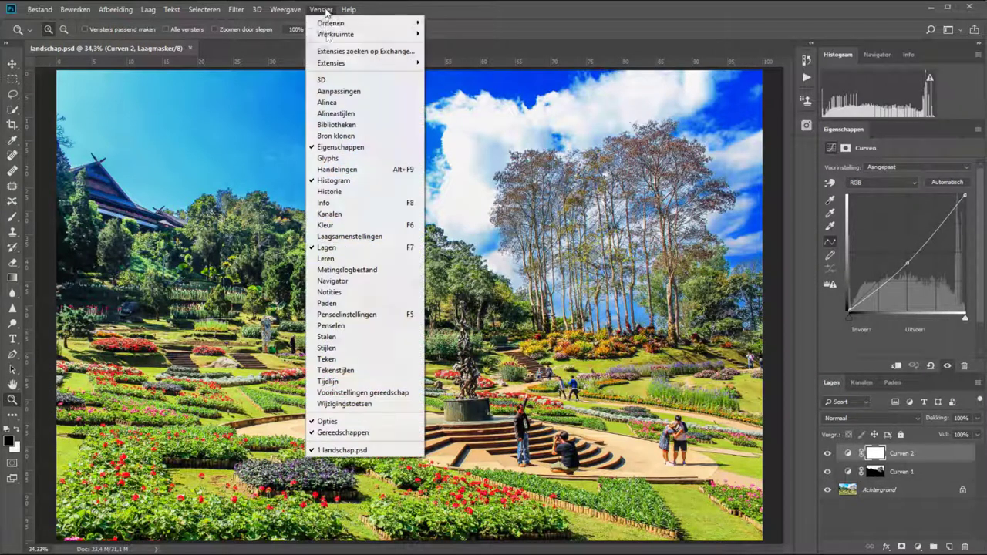
{"action": "left_click", "coordinate": [258, 48]}
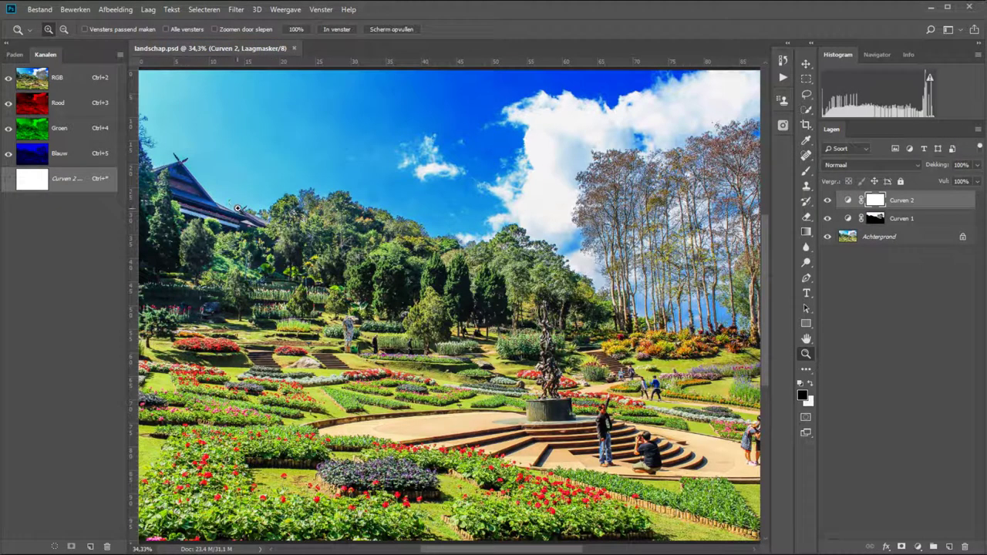
Restore the original custom workspace, then delete the 'Kanalen links' workspace and confirm with Ja
{"action": "left_click", "coordinate": [319, 9]}
{"action": "mouse_move", "coordinate": [336, 34]}
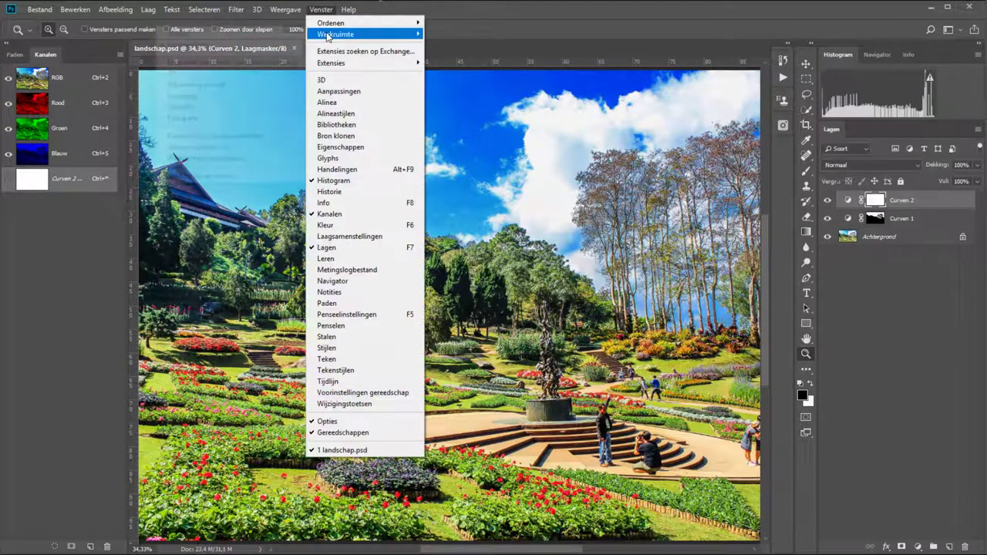
{"action": "left_click", "coordinate": [281, 34]}
{"action": "left_click", "coordinate": [321, 9]}
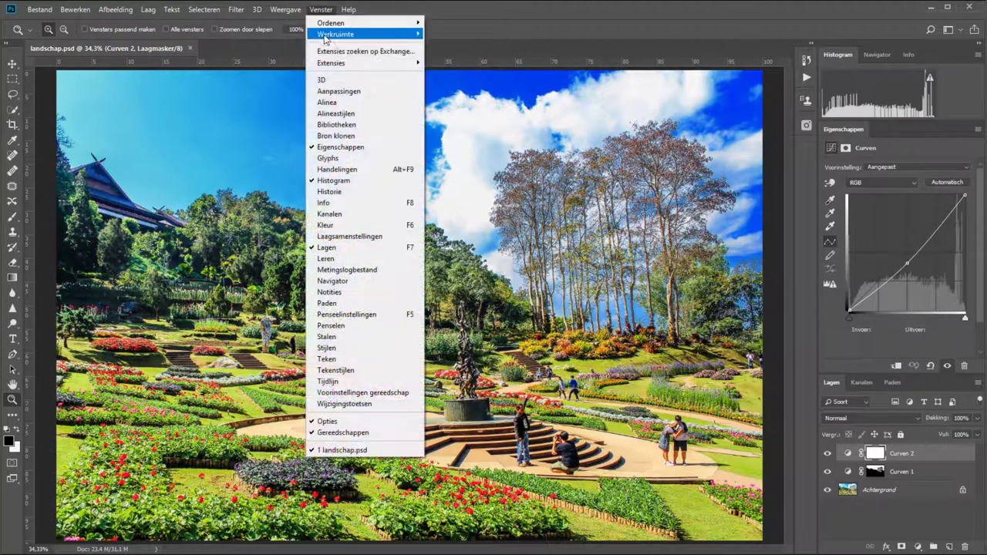
{"action": "left_click", "coordinate": [207, 158]}
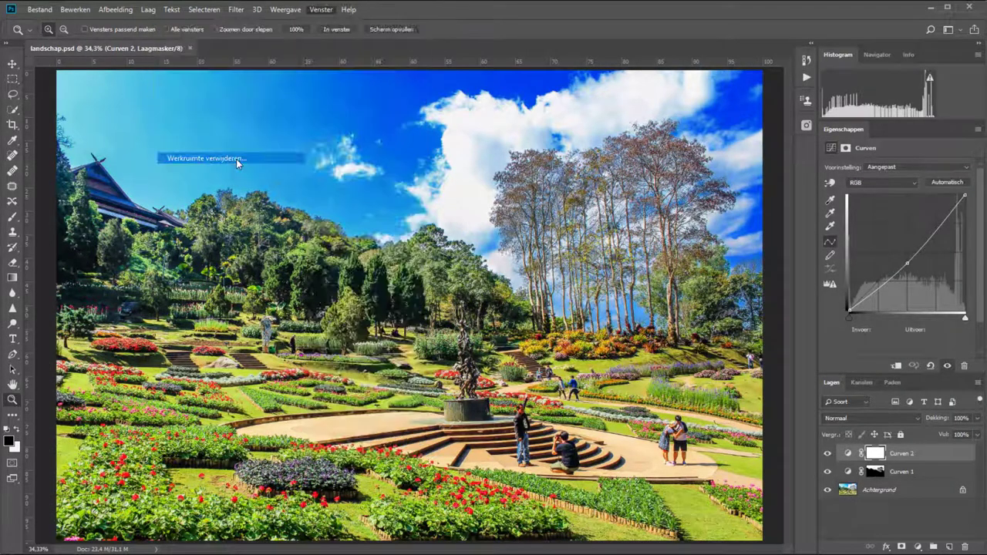
{"action": "left_click", "coordinate": [530, 148]}
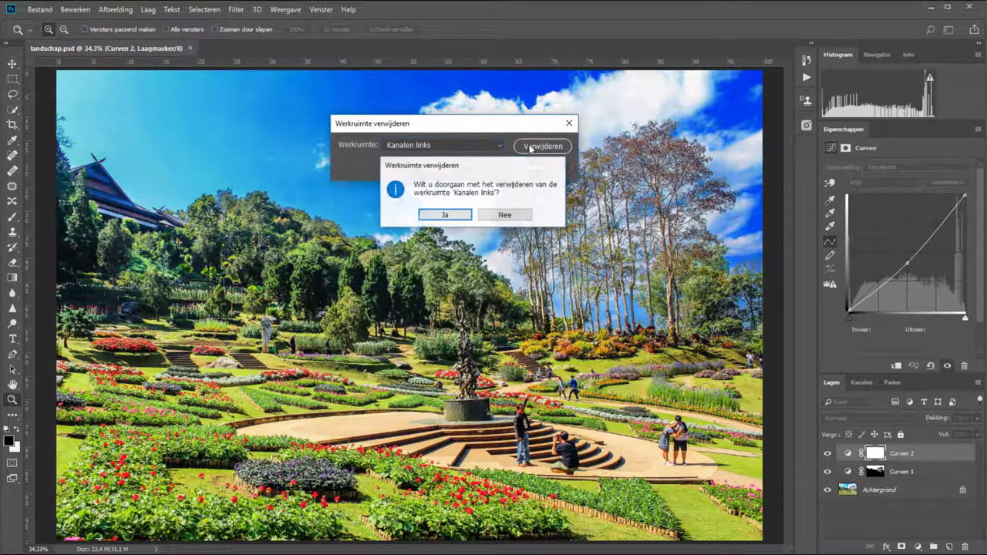
{"action": "left_click", "coordinate": [451, 214]}
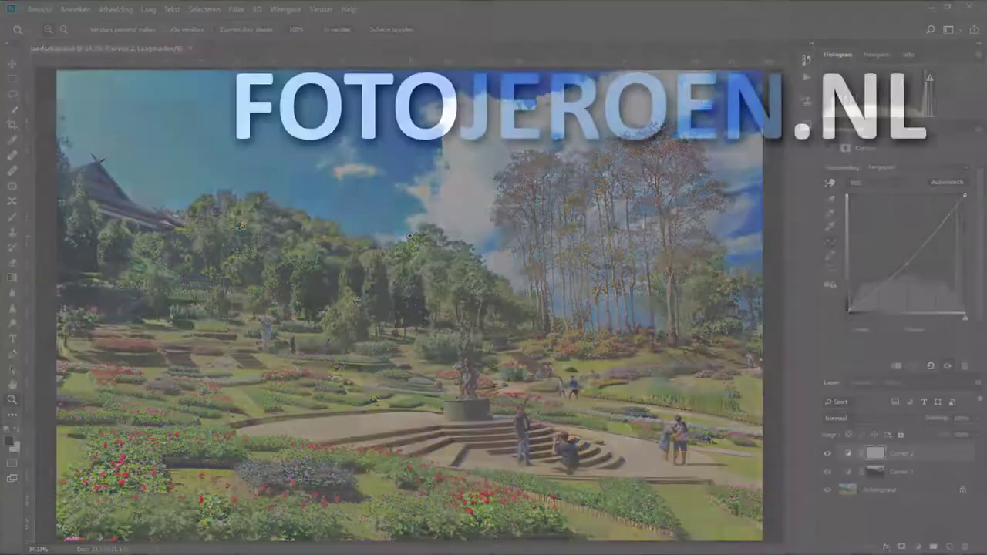